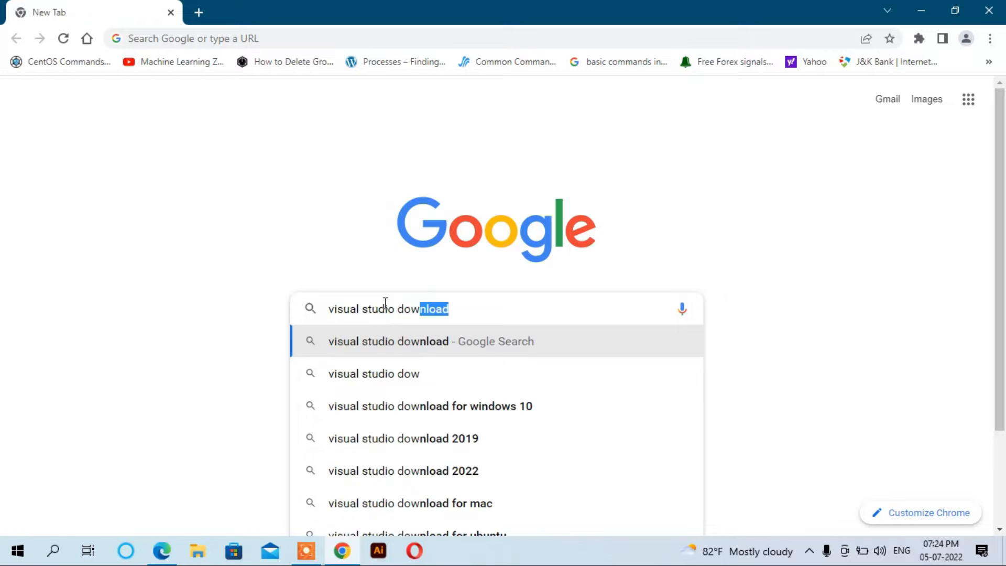
Search the web for "visual studio download" and open the Visual Studio IDE and Code Editor result on visualstudio.microsoft.com
{"action": "type", "text": "ad"}
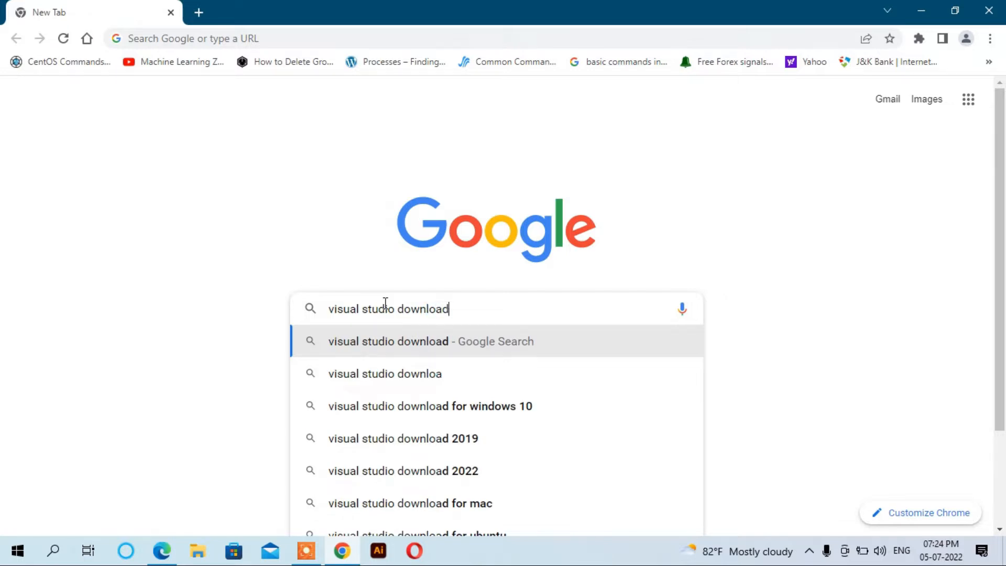
{"action": "key", "text": "Return"}
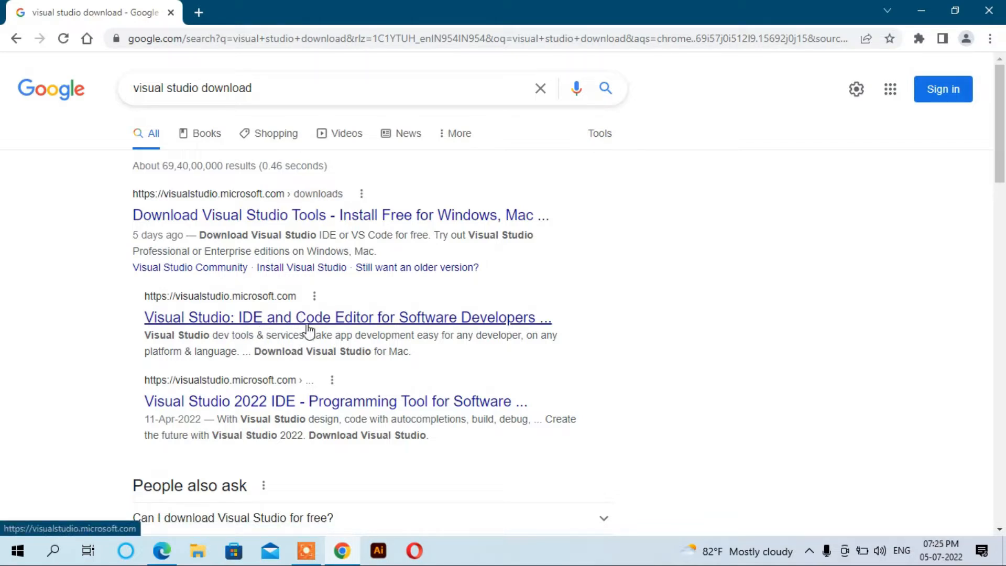
{"action": "left_click", "coordinate": [360, 324]}
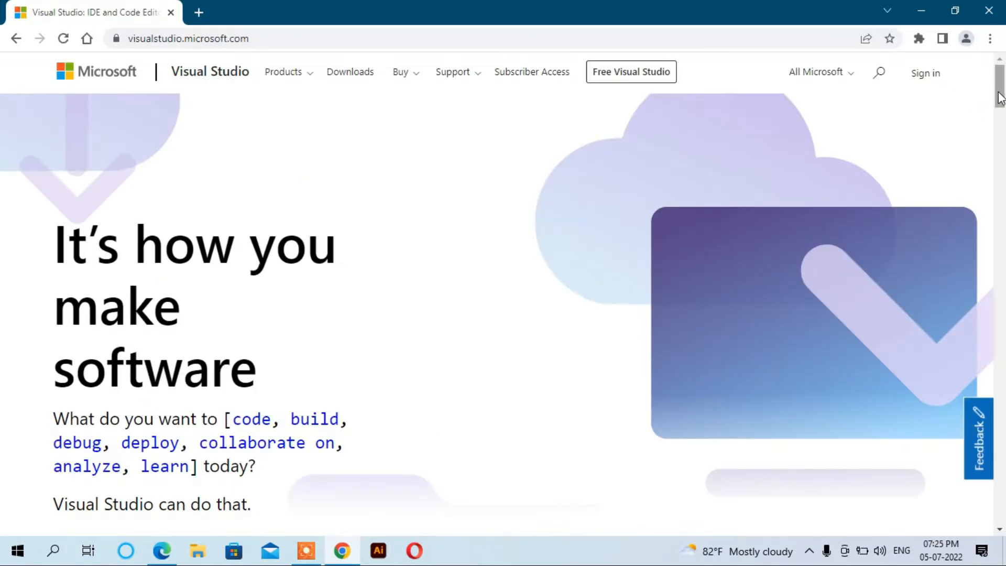
Download the Community 2022 edition of Visual Studio for Windows
{"action": "left_click_drag", "start_coordinate": [1001, 98], "coordinate": [1003, 143]}
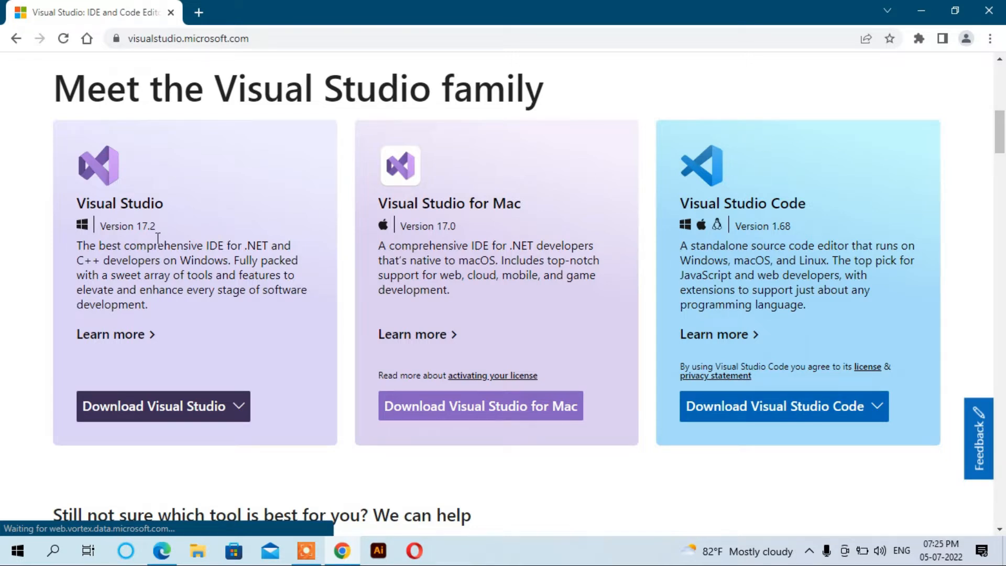
{"action": "left_click", "coordinate": [180, 406]}
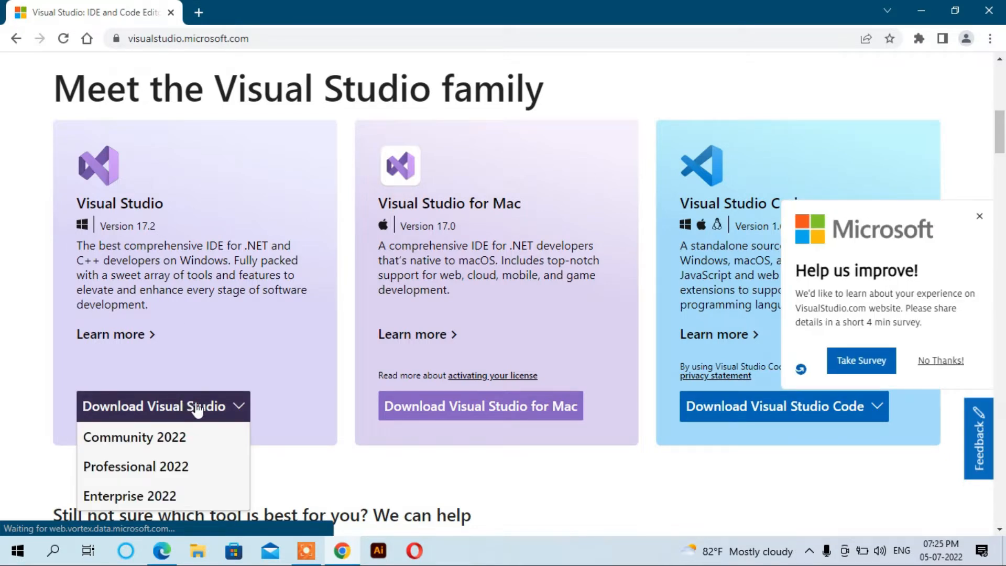
{"action": "left_click", "coordinate": [150, 439]}
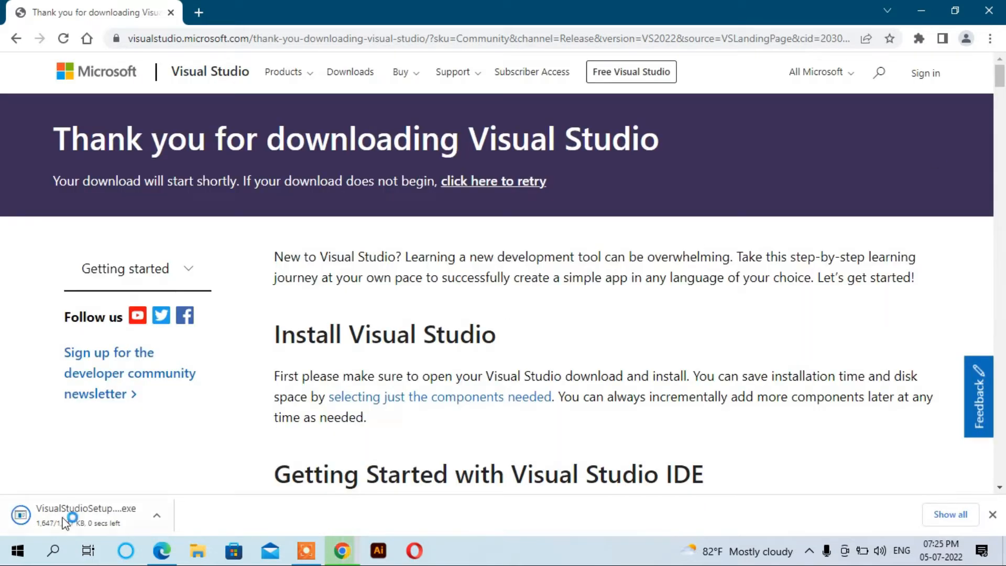
Run the downloaded VisualStudioSetup file, minimize the browser and accept the installer's license terms to continue
{"action": "left_click", "coordinate": [100, 517]}
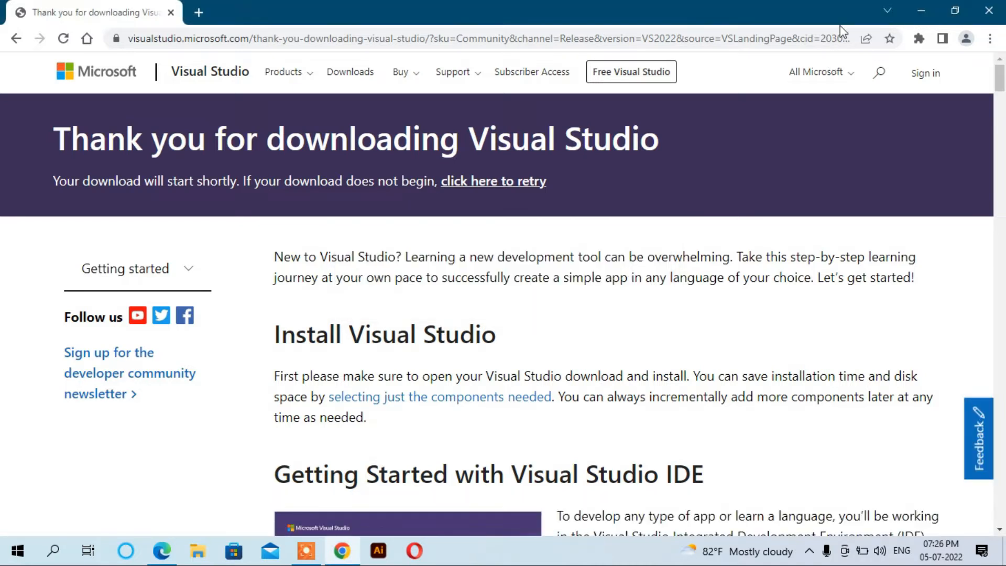
{"action": "left_click", "coordinate": [922, 6]}
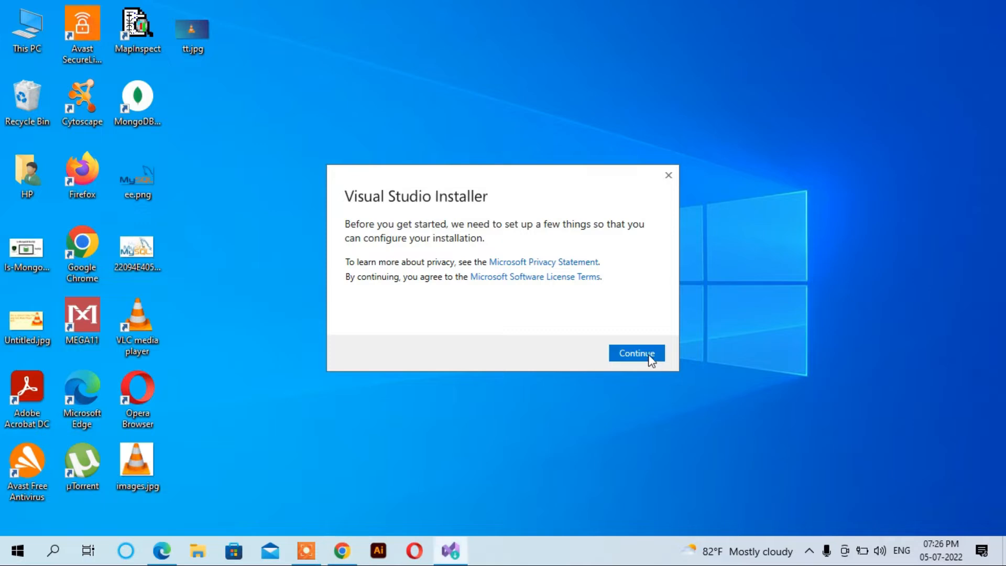
{"action": "left_click", "coordinate": [650, 357]}
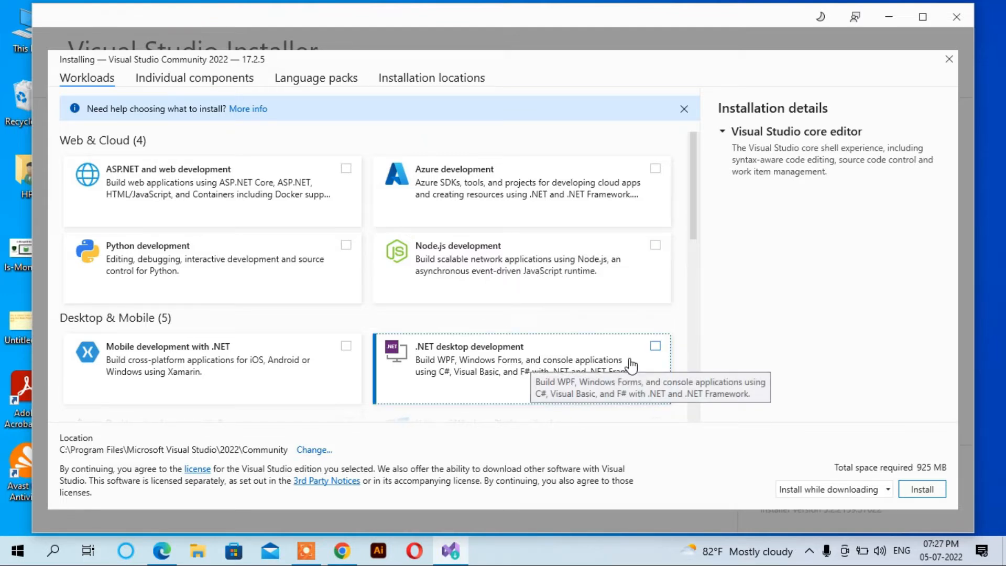
Select the .NET desktop development workload and install Visual Studio Community 2022 with it
{"action": "left_click", "coordinate": [655, 347]}
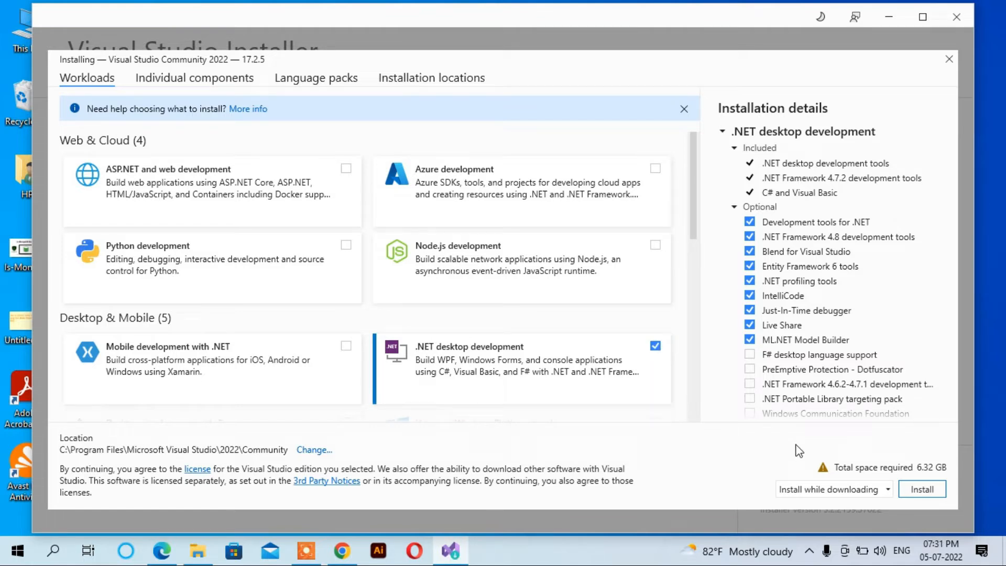
{"action": "left_click", "coordinate": [933, 492]}
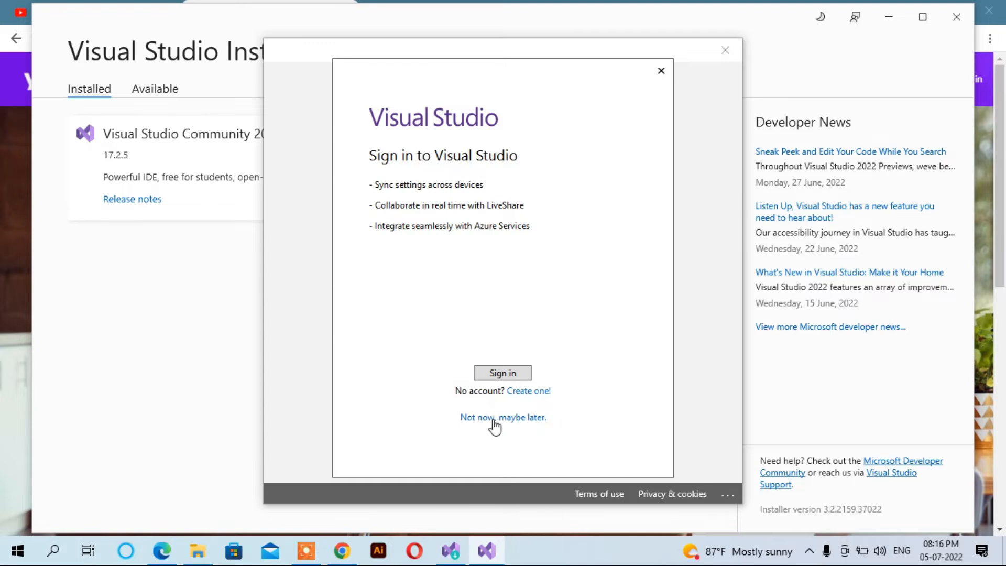
Skip signing in, choose the Blue color theme with General development settings and start Visual Studio
{"action": "left_click", "coordinate": [525, 419]}
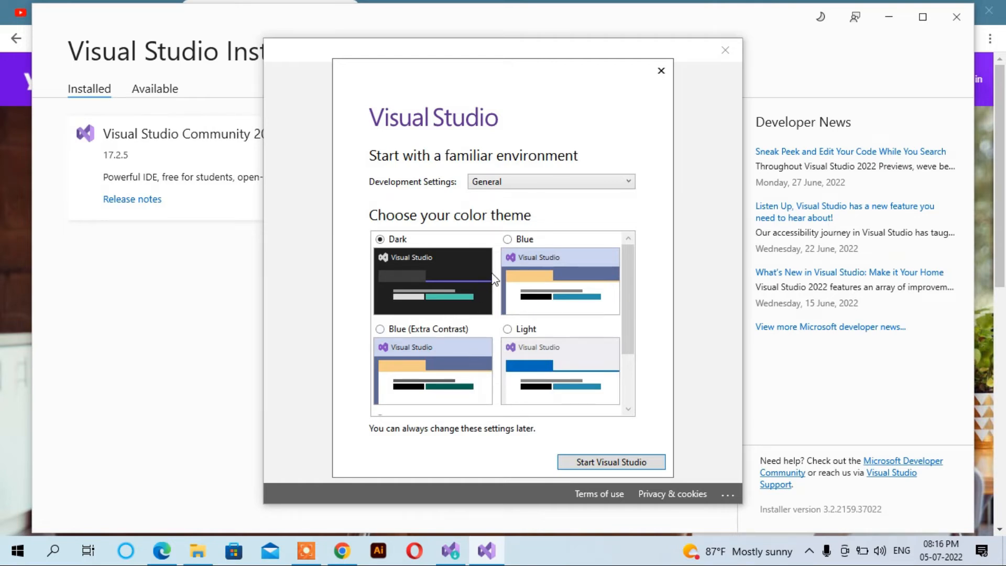
{"action": "left_click", "coordinate": [508, 241]}
{"action": "left_click", "coordinate": [628, 465]}
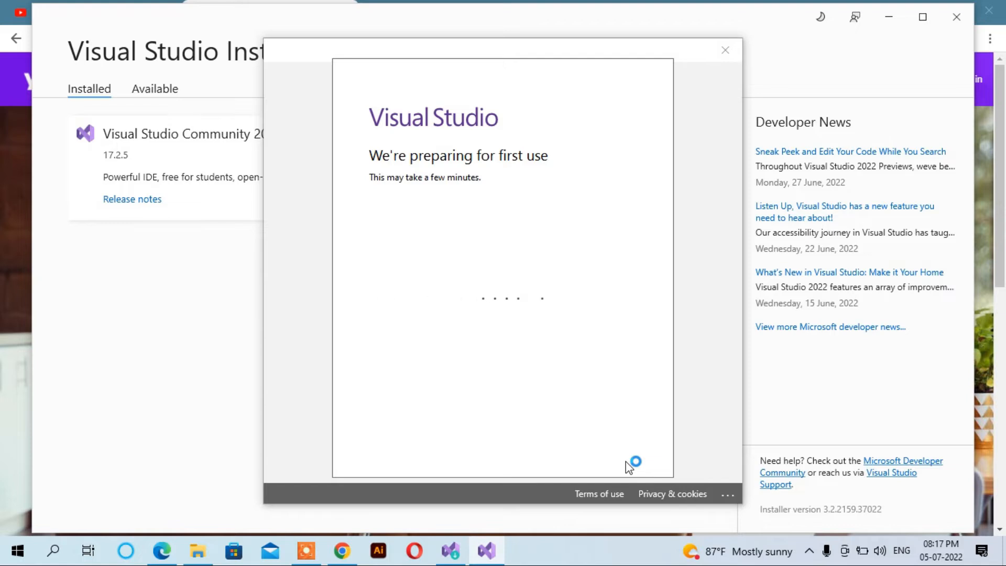
{"action": "left_click", "coordinate": [306, 551]}
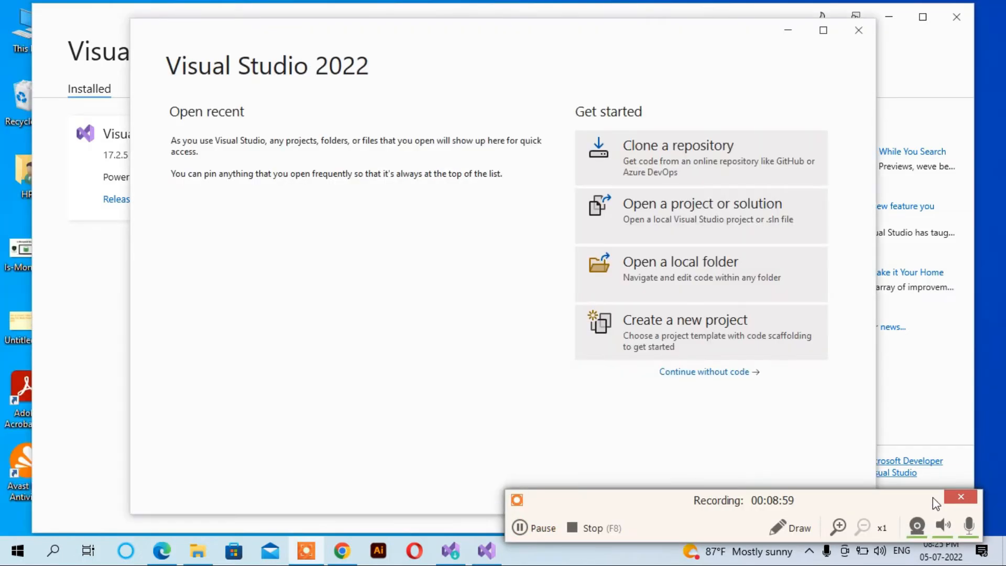
{"action": "left_click", "coordinate": [933, 498]}
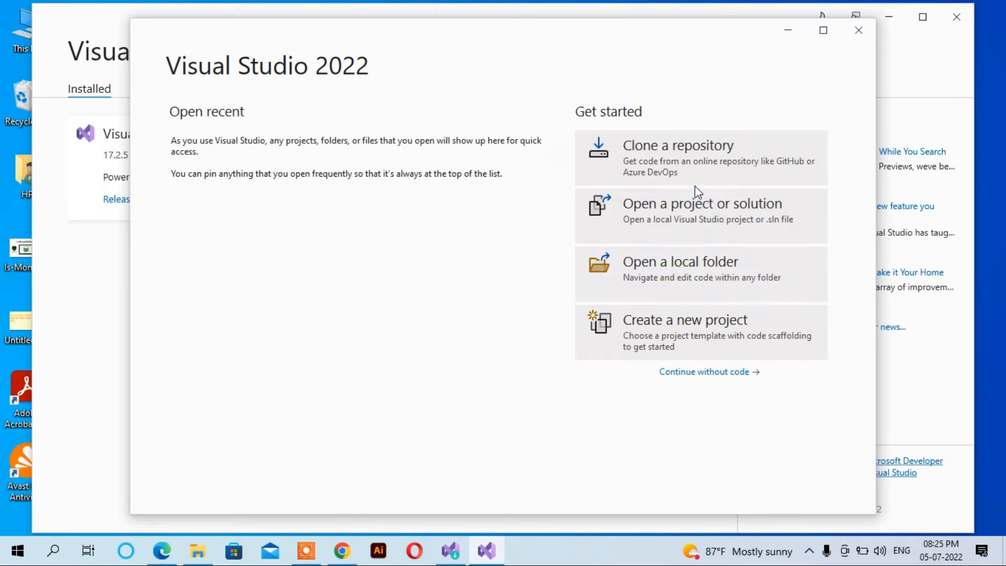
Continue into Visual Studio without code and start creating a new project
{"action": "left_click", "coordinate": [712, 373]}
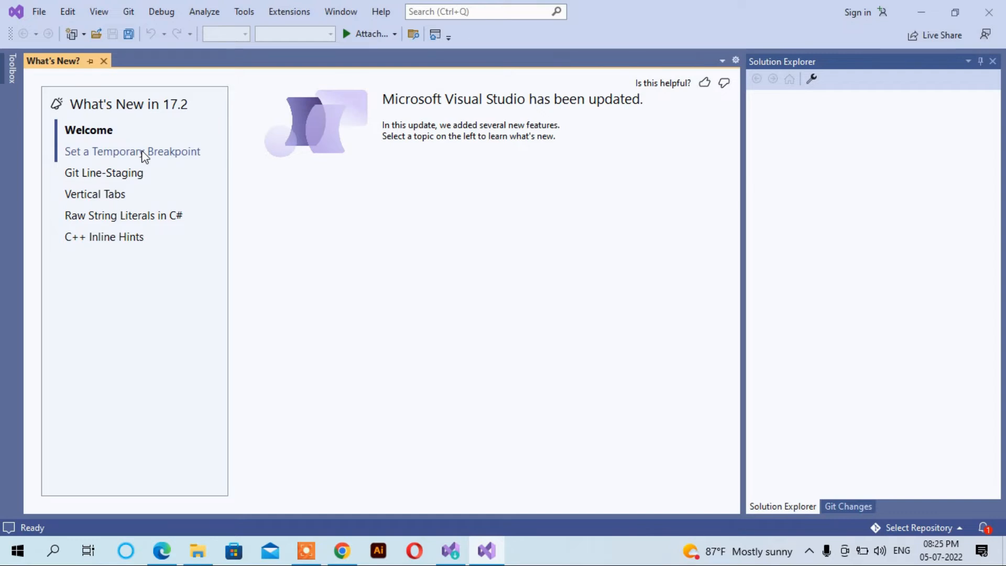
{"action": "left_click", "coordinate": [40, 15]}
{"action": "mouse_move", "coordinate": [58, 29]}
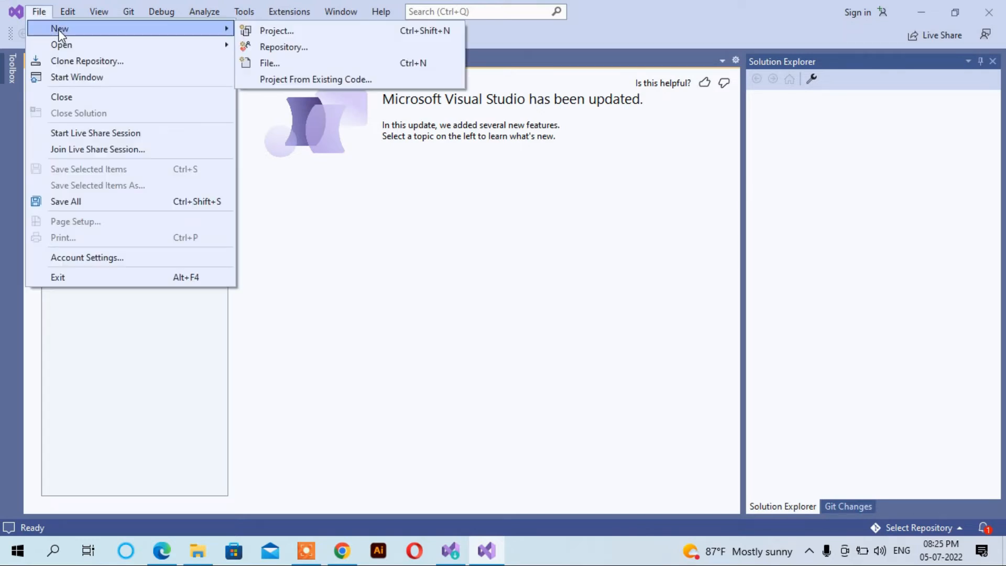
{"action": "left_click", "coordinate": [286, 35]}
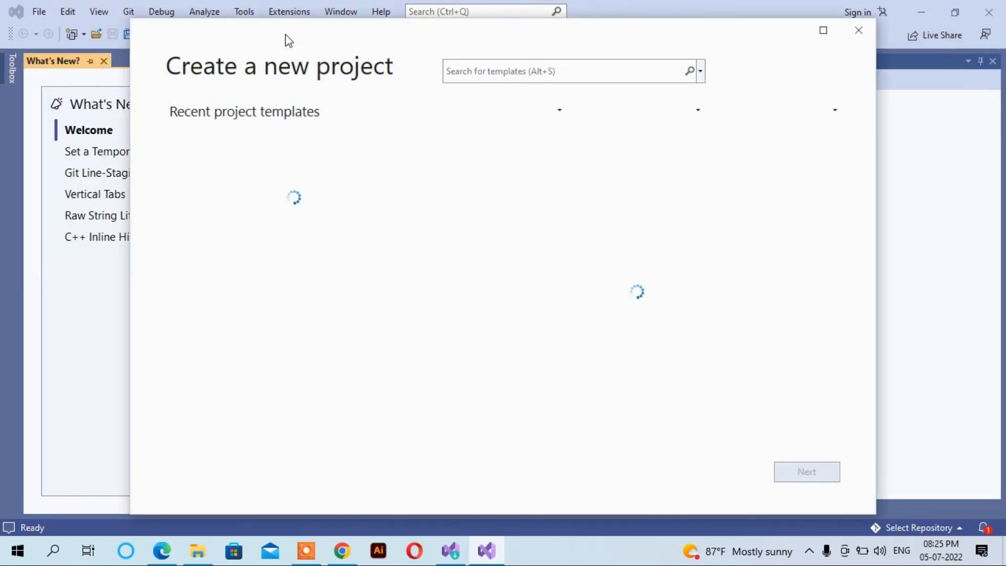
Filter the project templates by the Visual Basic language, Windows platform and Desktop project type
{"action": "left_click", "coordinate": [641, 110]}
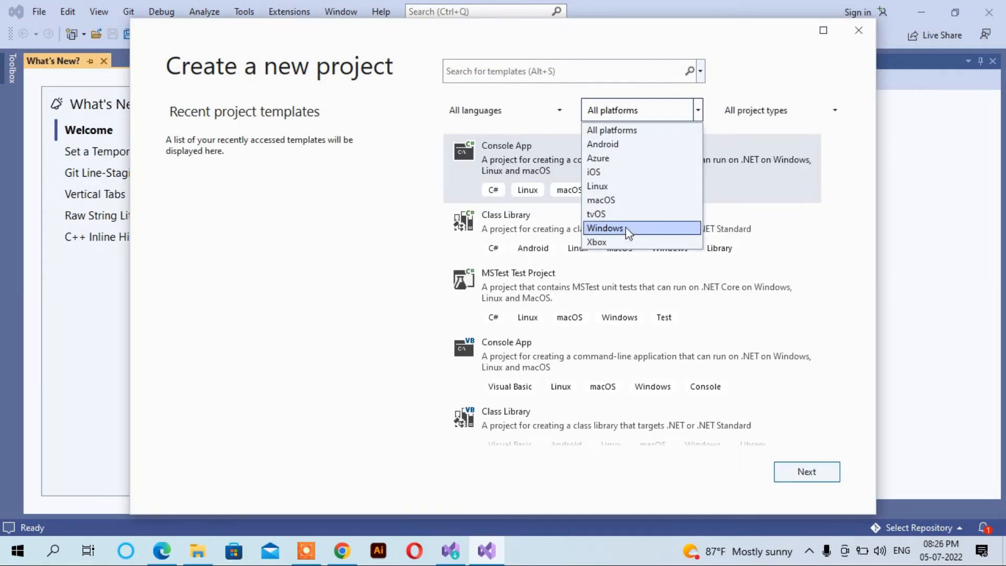
{"action": "left_click", "coordinate": [698, 110]}
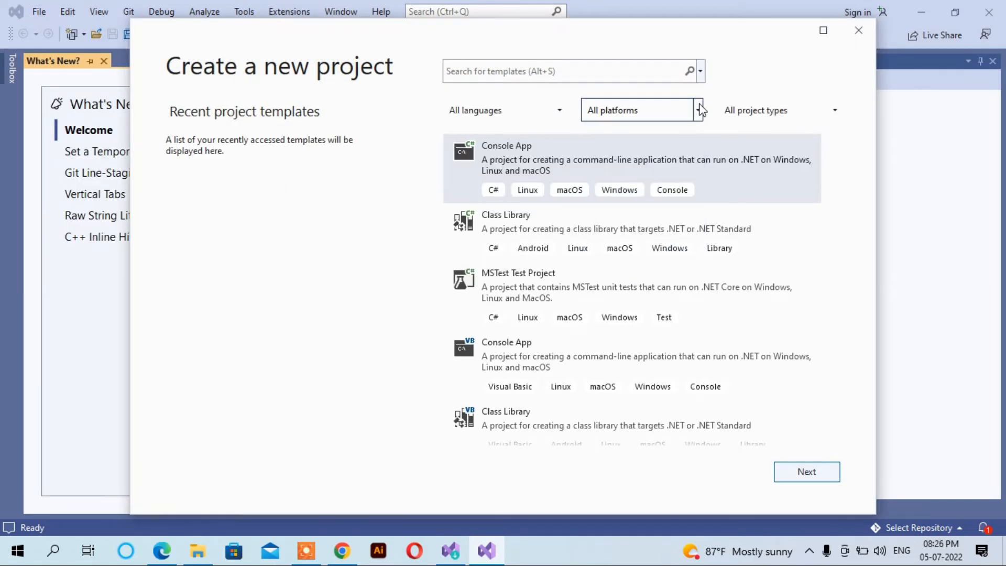
{"action": "left_click", "coordinate": [563, 113]}
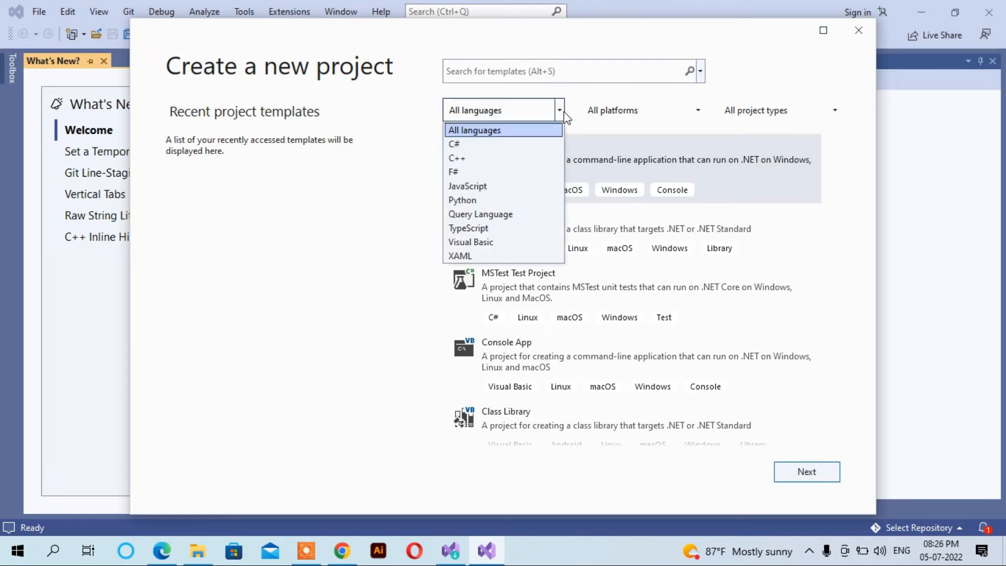
{"action": "left_click", "coordinate": [467, 244]}
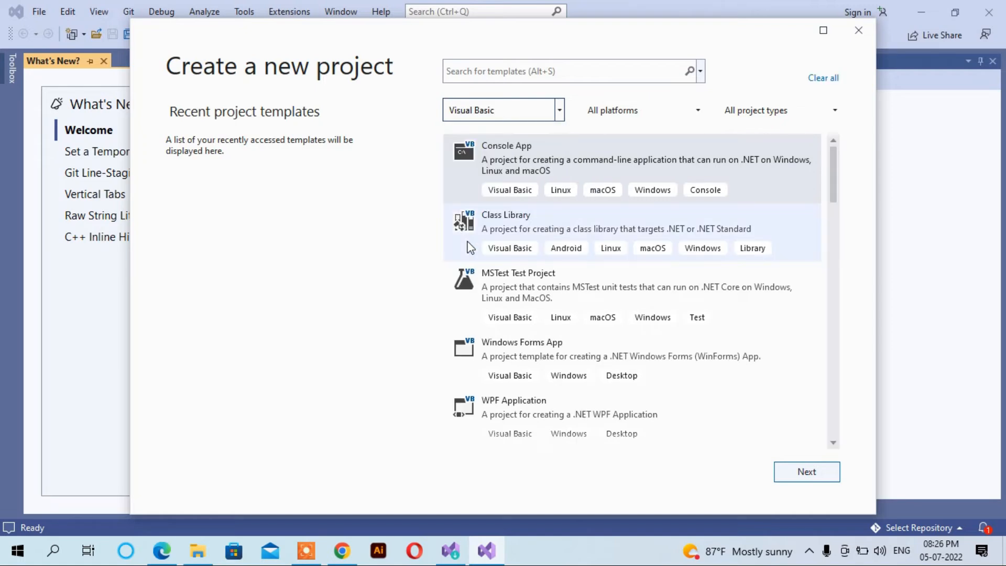
{"action": "left_click", "coordinate": [698, 111]}
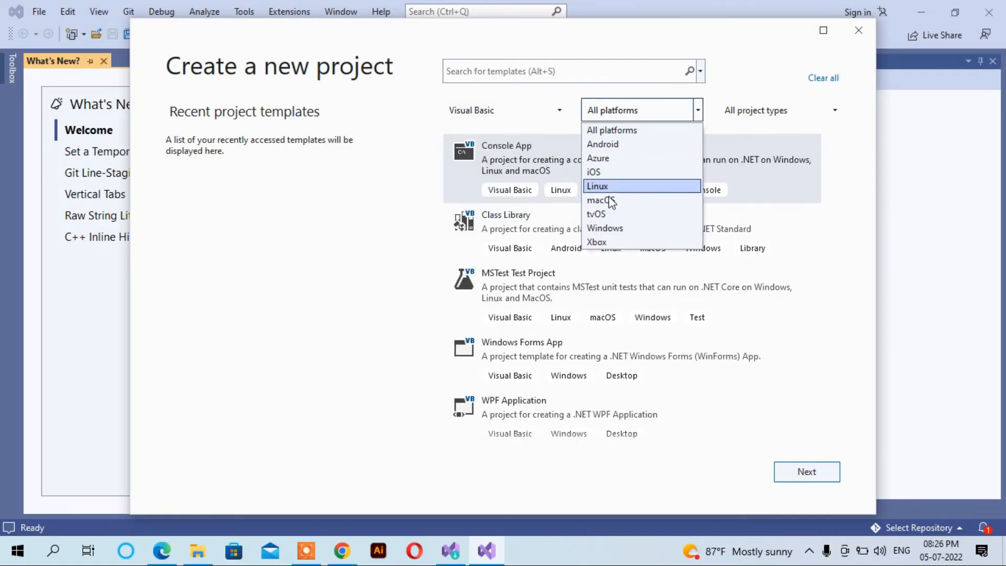
{"action": "left_click", "coordinate": [605, 233]}
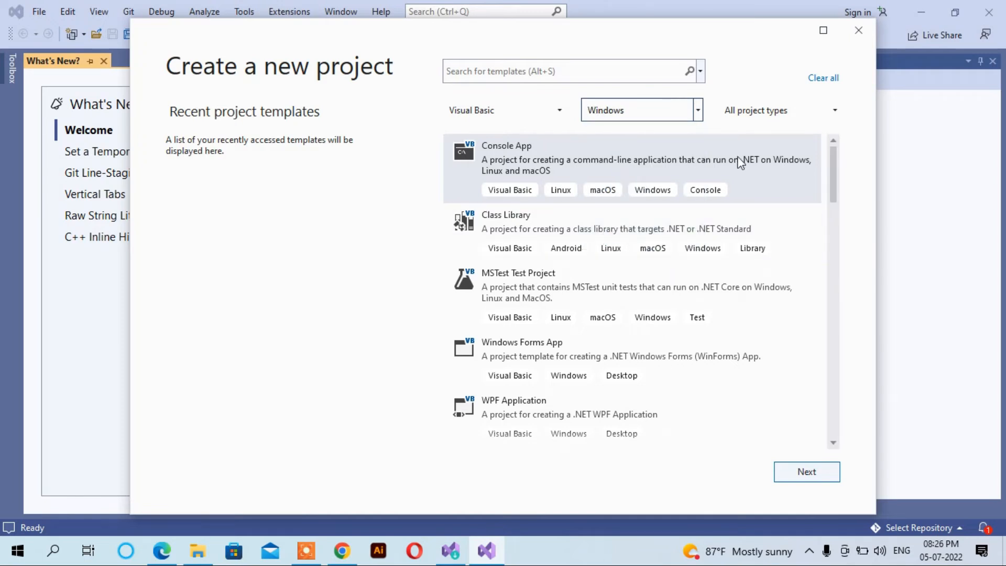
{"action": "left_click", "coordinate": [833, 115]}
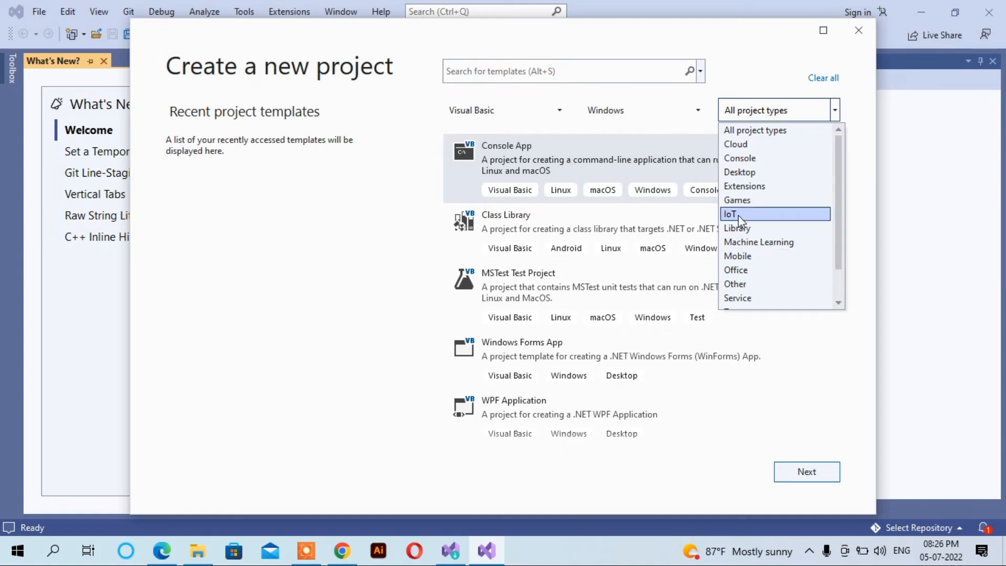
{"action": "left_click", "coordinate": [740, 173]}
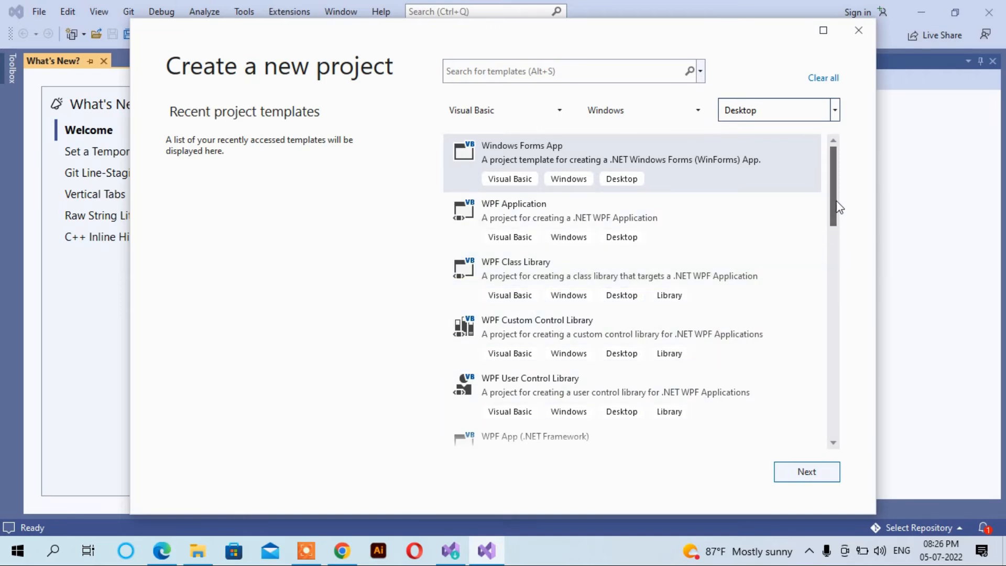
Choose the Visual Basic Windows Forms App template and proceed to the project configuration
{"action": "left_click_drag", "start_coordinate": [839, 207], "coordinate": [837, 108]}
{"action": "left_click", "coordinate": [511, 152]}
{"action": "left_click", "coordinate": [787, 476]}
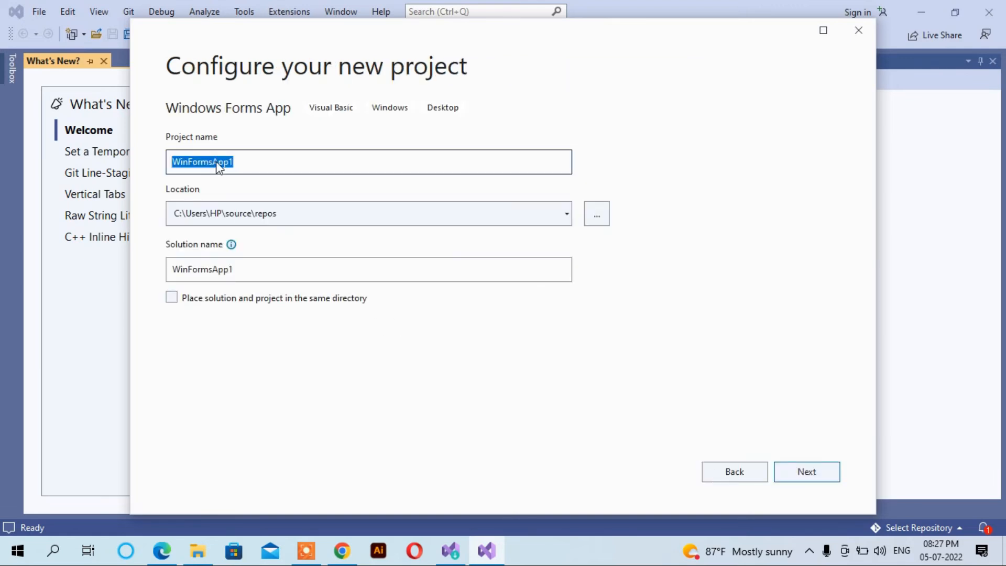
Create the project with the default name WinFormsApp1, default location and solution name, and the .NET 6.0 (Long-term support) framework
{"action": "left_click", "coordinate": [253, 162]}
{"action": "double_click", "coordinate": [252, 162]}
{"action": "left_click", "coordinate": [291, 211]}
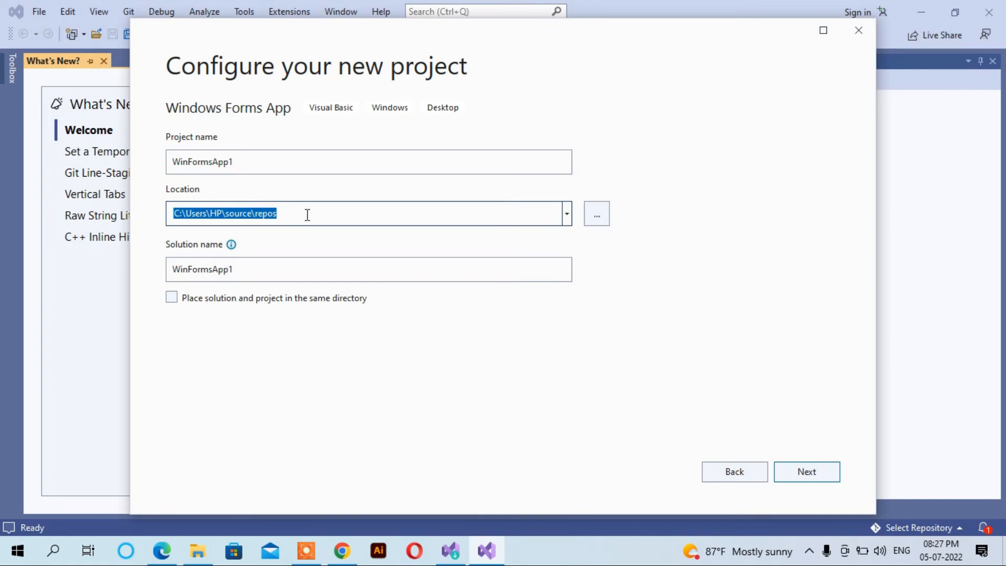
{"action": "left_click", "coordinate": [306, 214]}
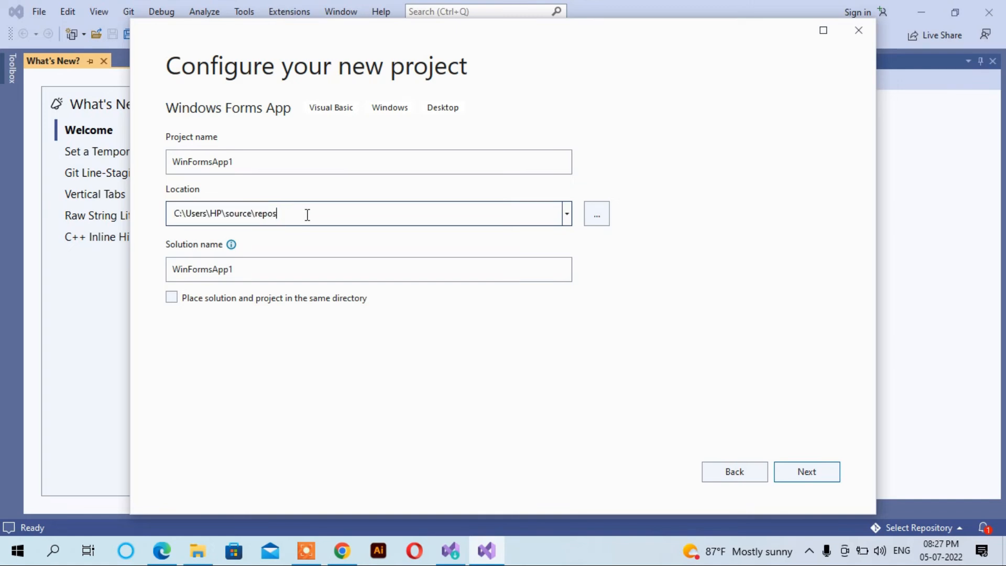
{"action": "left_click", "coordinate": [245, 273]}
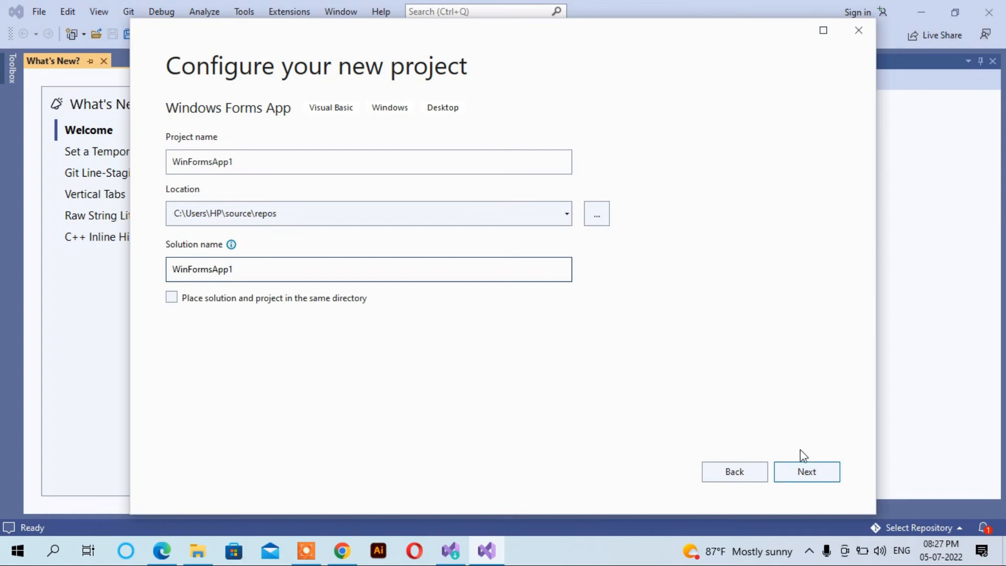
{"action": "left_click", "coordinate": [807, 473]}
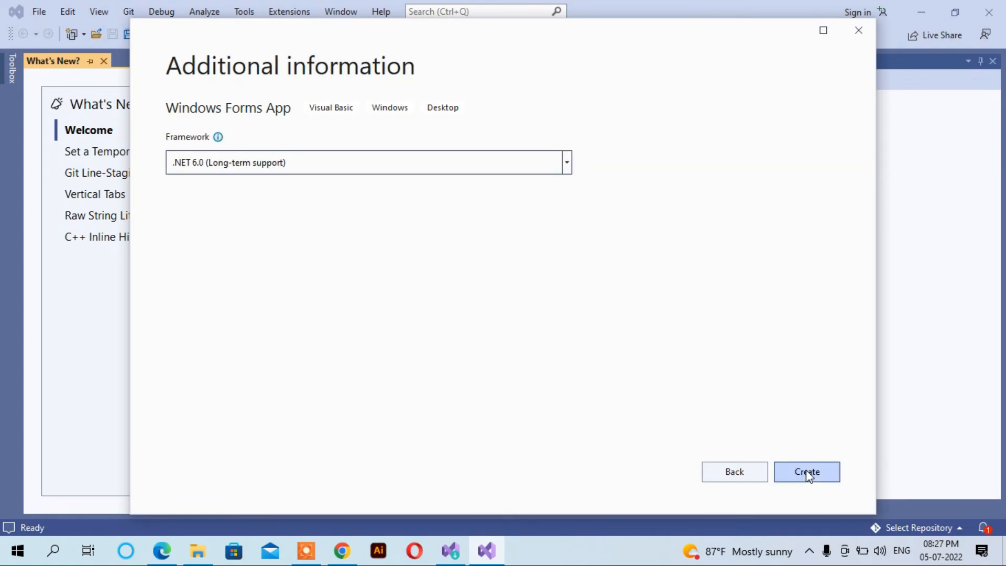
{"action": "left_click", "coordinate": [807, 472]}
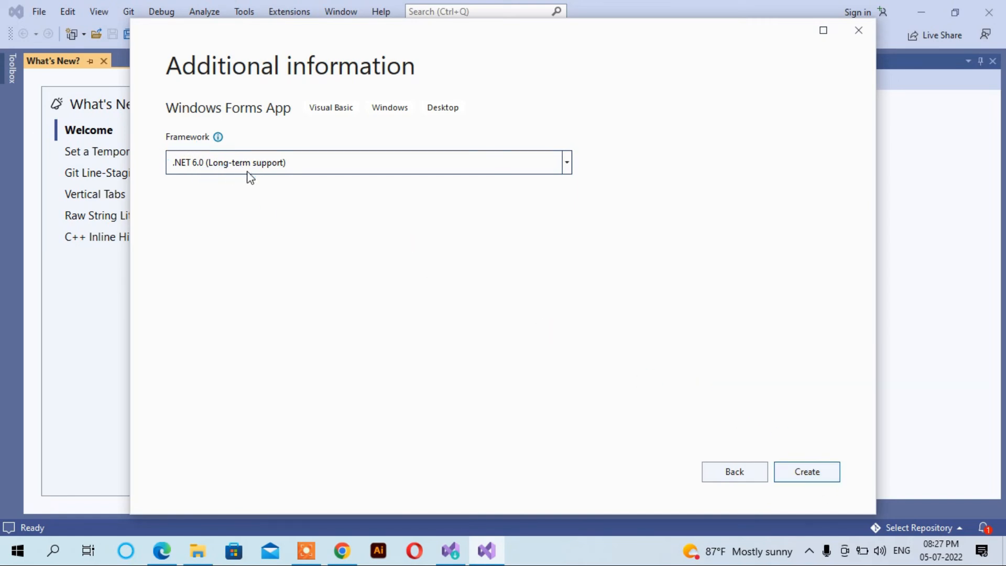
{"action": "left_click", "coordinate": [810, 473]}
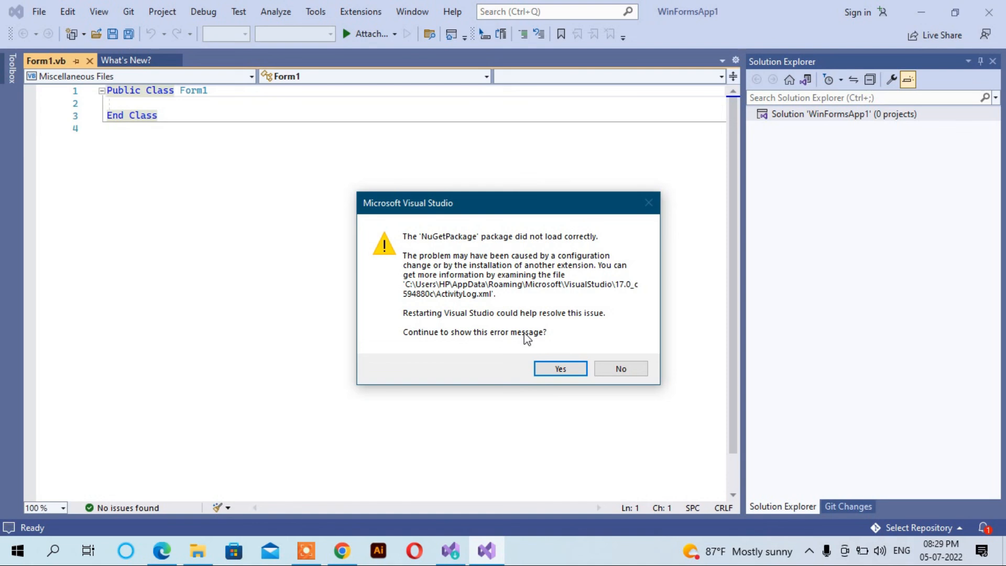
Dismiss the NuGetPackage error by declining to keep showing it, and place the cursor on the empty line inside the Form1 class
{"action": "left_click", "coordinate": [628, 371]}
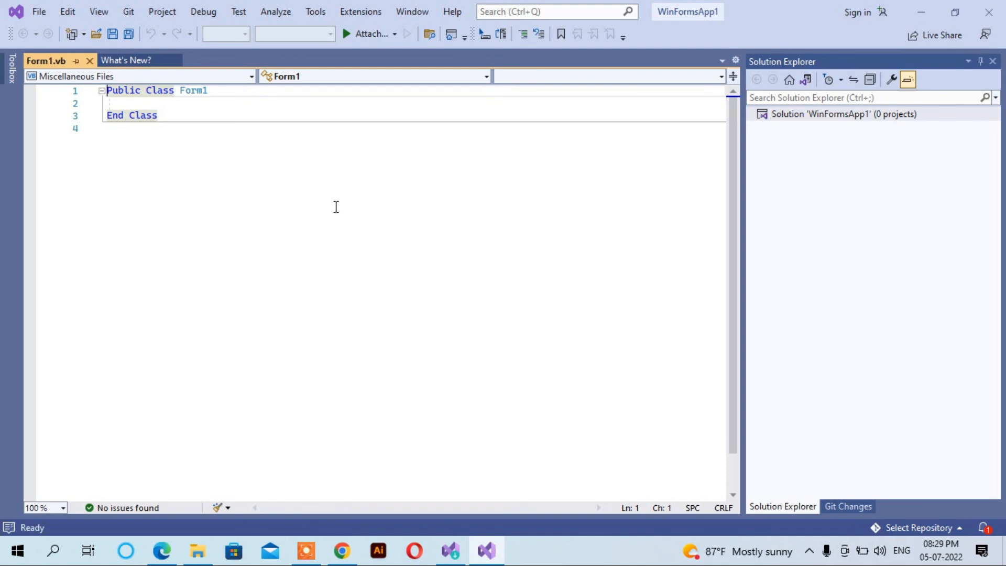
{"action": "left_click", "coordinate": [113, 104]}
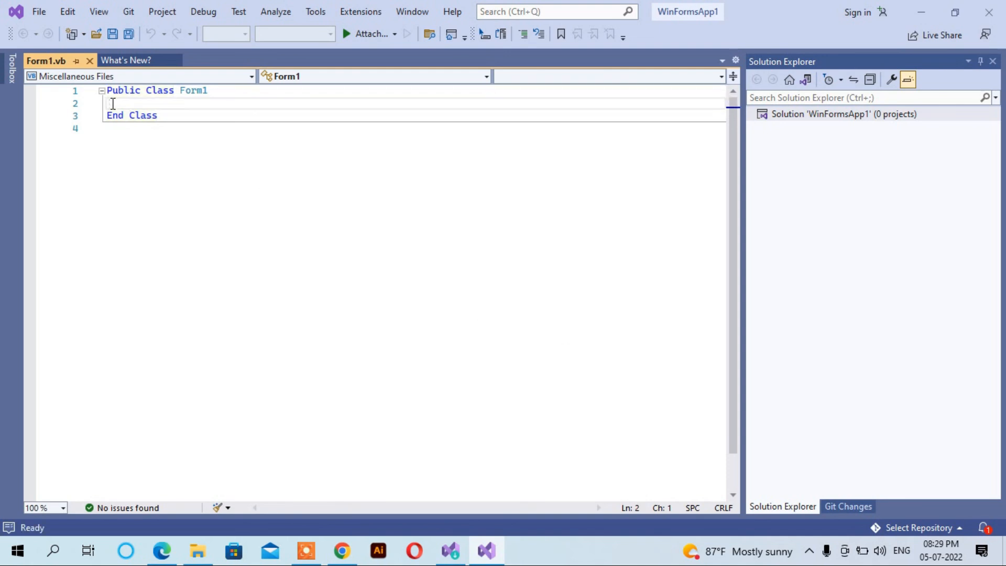